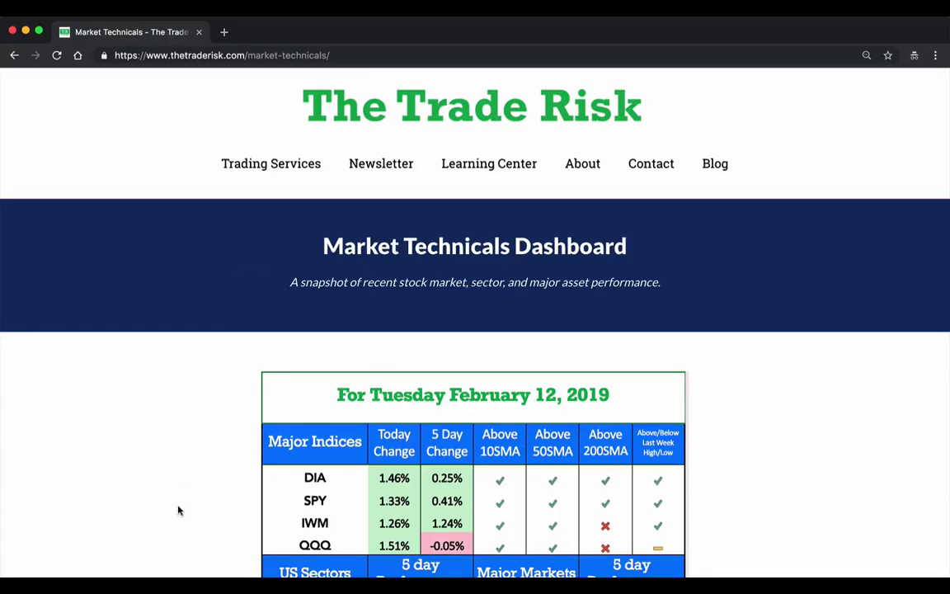
- Scroll through the browser page, then switch over to the TC2000 charting desktop
scroll(178, 509, down, 1)
scroll(178, 509, up, 1)
scroll(157, 413, down, 3)
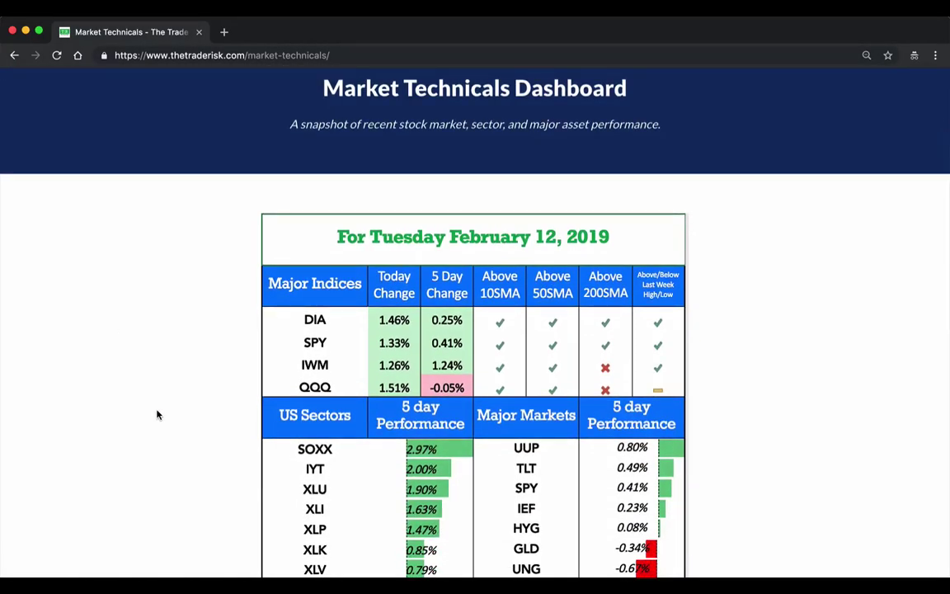
scroll(156, 414, up, 1)
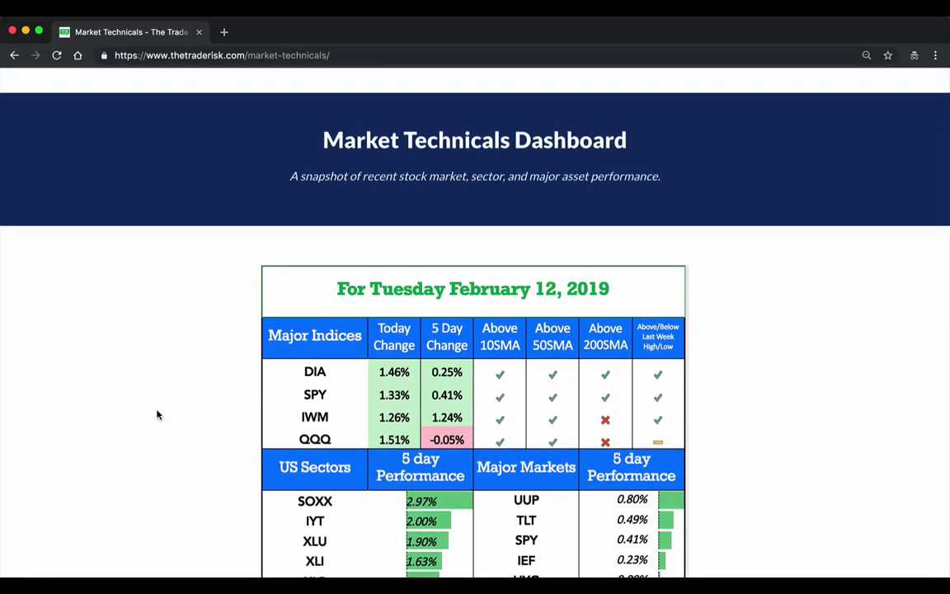
scroll(156, 411, up, 2)
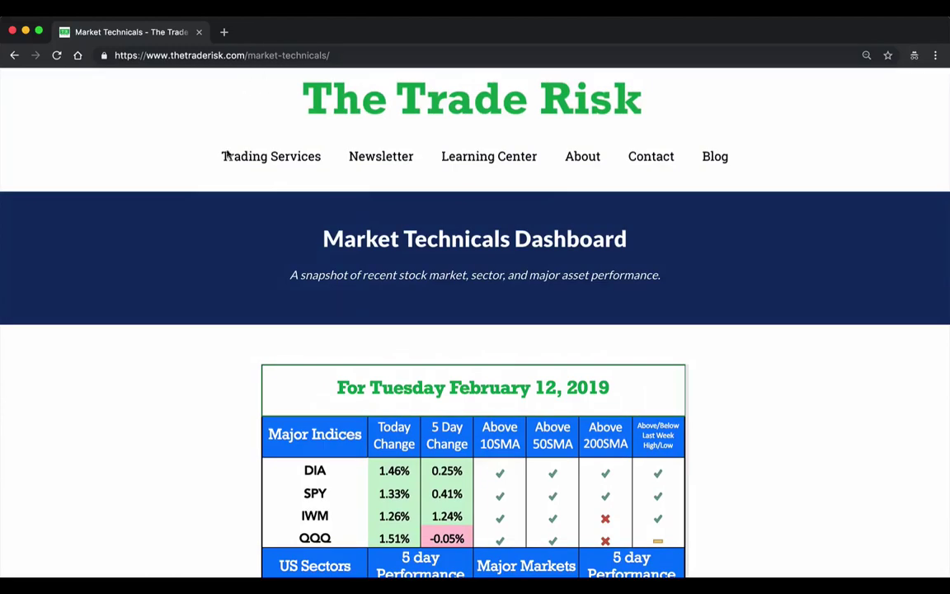
scroll(223, 340, down, 5)
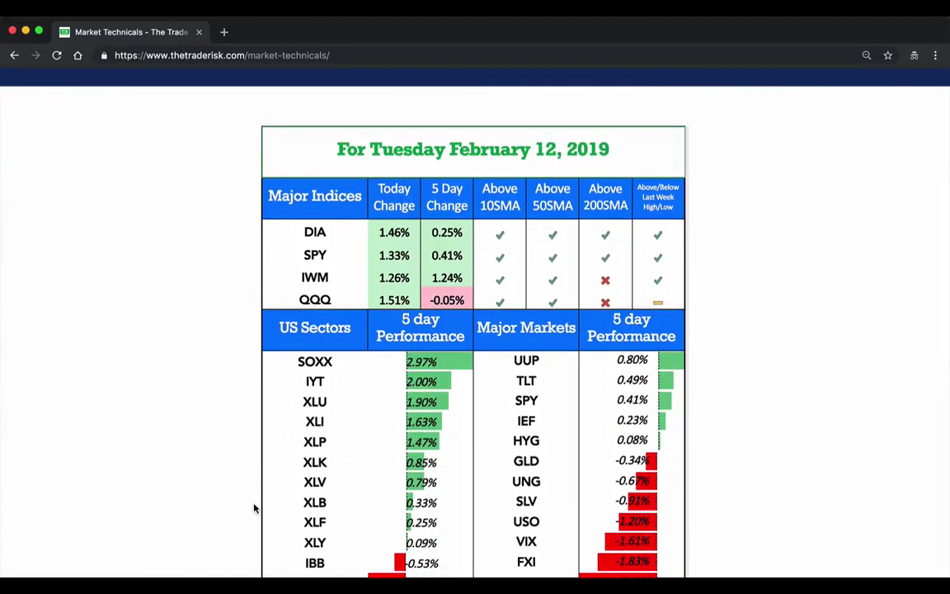
scroll(235, 522, up, 3)
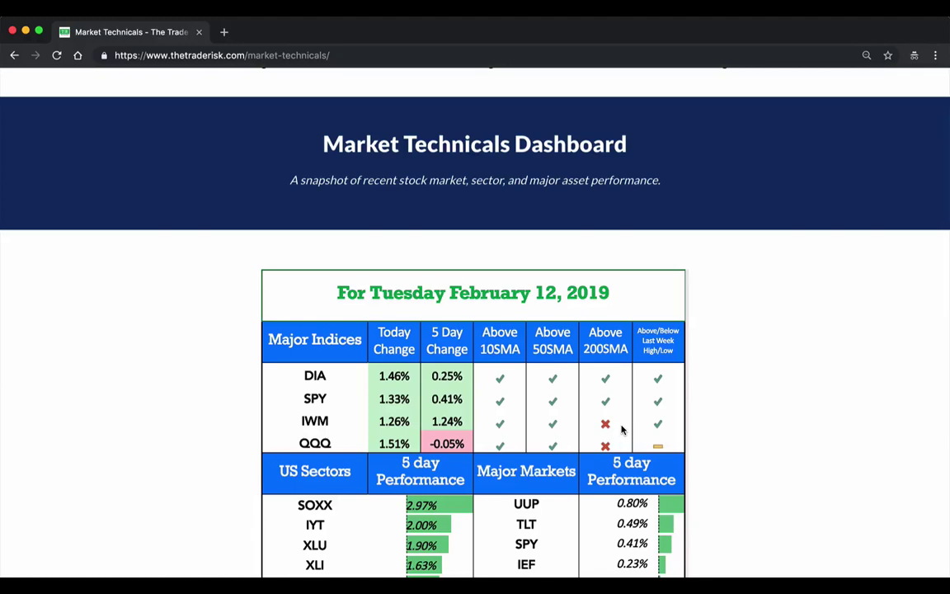
scroll(155, 403, down, 3)
scroll(157, 404, down, 2)
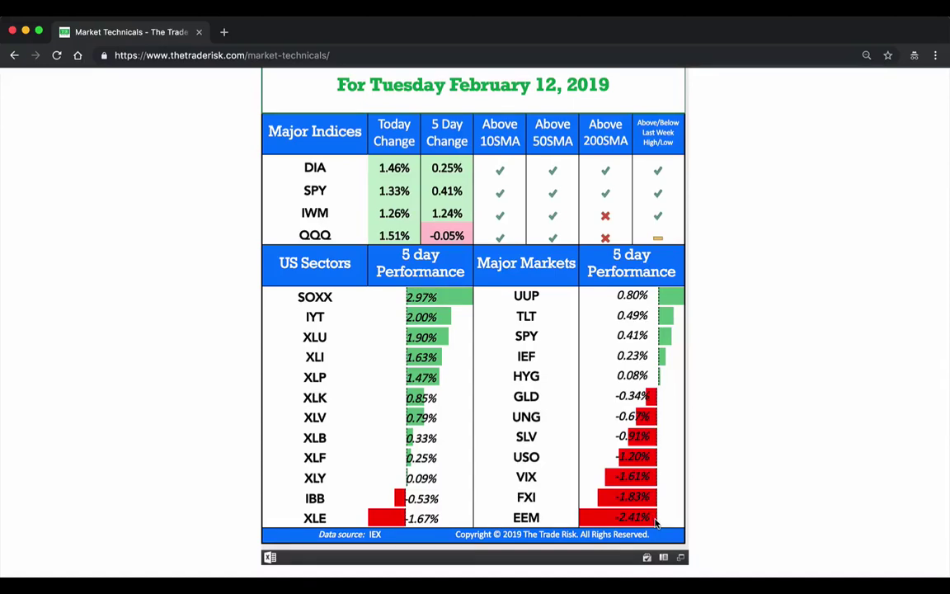
key(ctrl+Right)
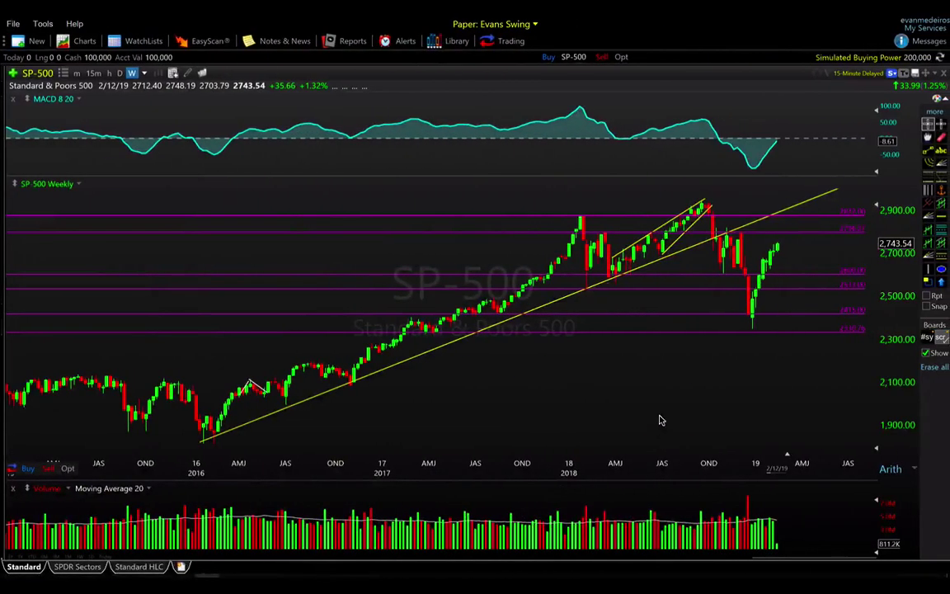
- Hide the drawing tools panel to widen the SP-500 weekly chart and adjust its zoom
click(937, 98)
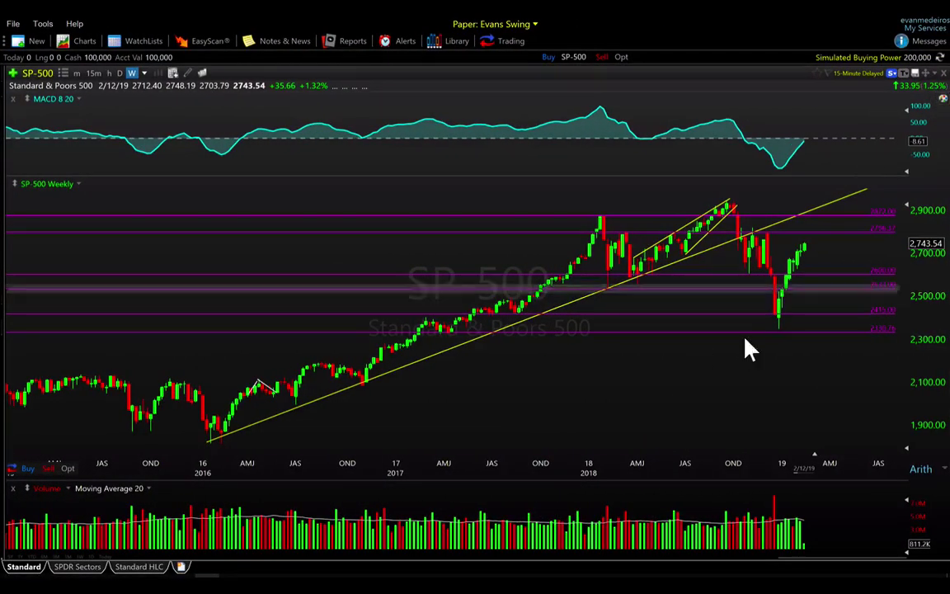
right_click(777, 361)
click(670, 388)
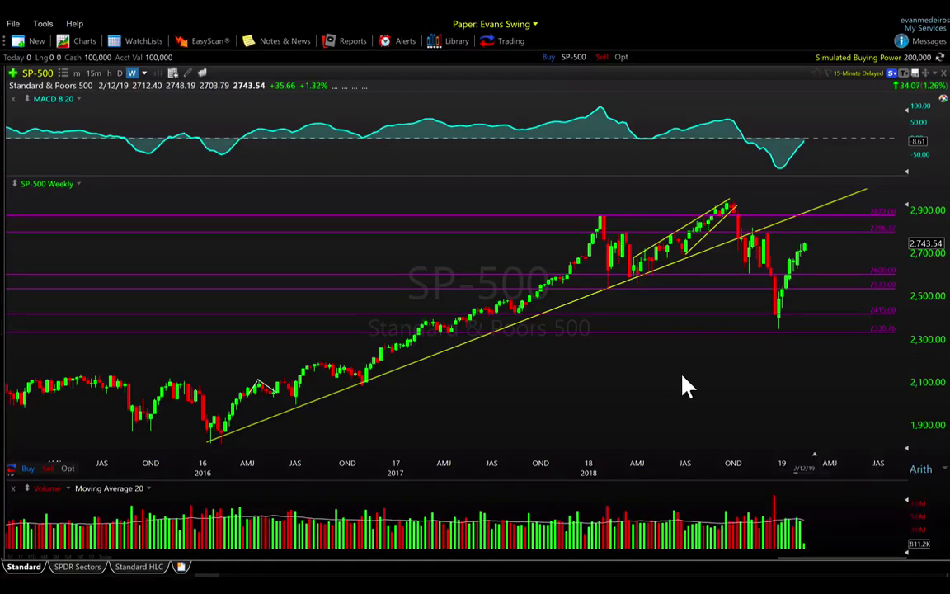
scroll(683, 388, up, 2)
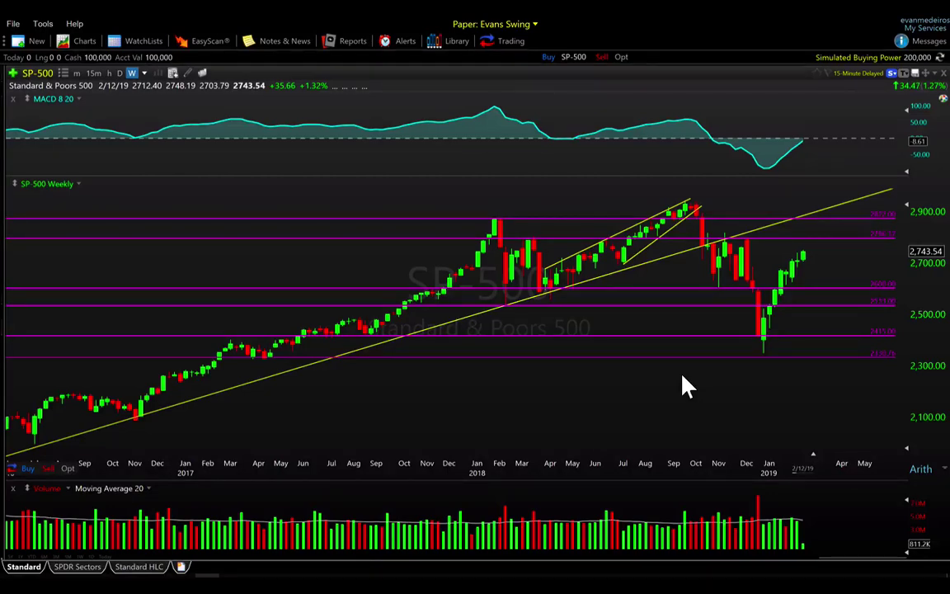
scroll(764, 396, up, 2)
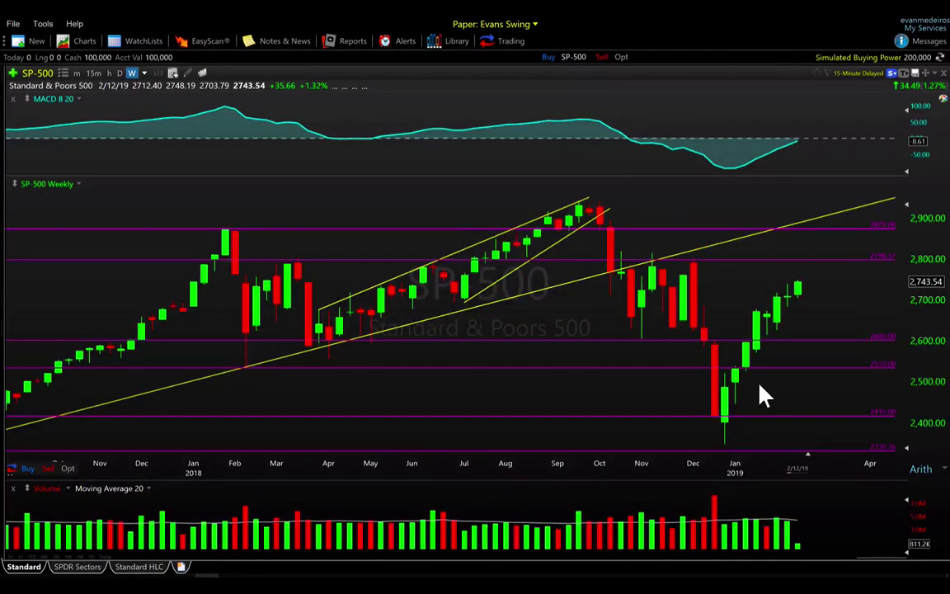
scroll(804, 345, up, 3)
scroll(701, 322, down, 2)
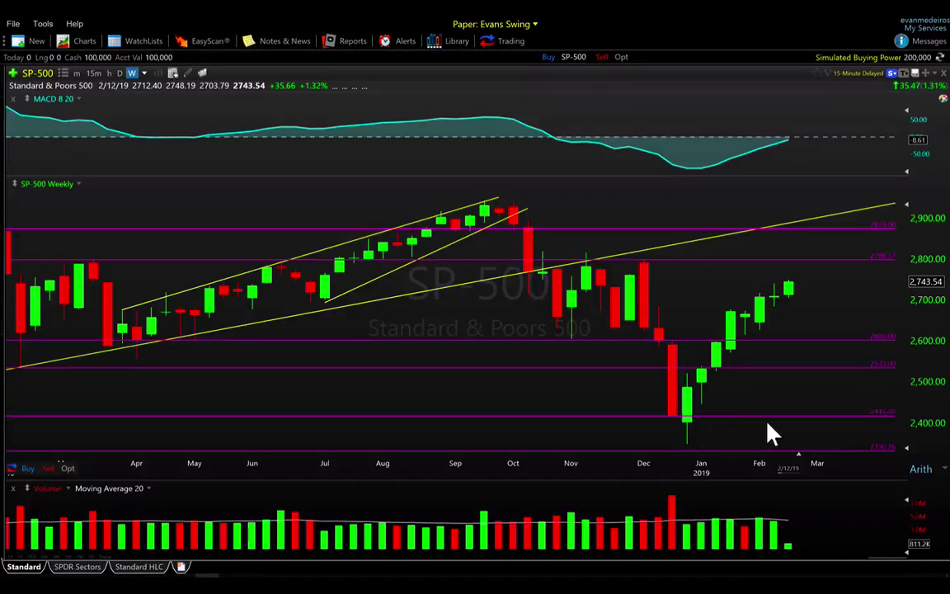
scroll(772, 431, down, 5)
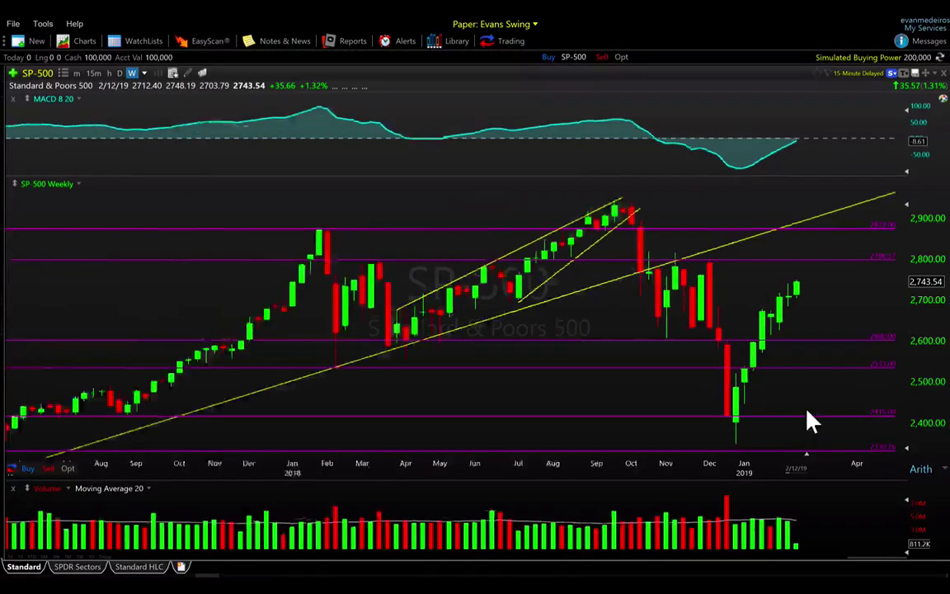
right_click(832, 418)
click(767, 417)
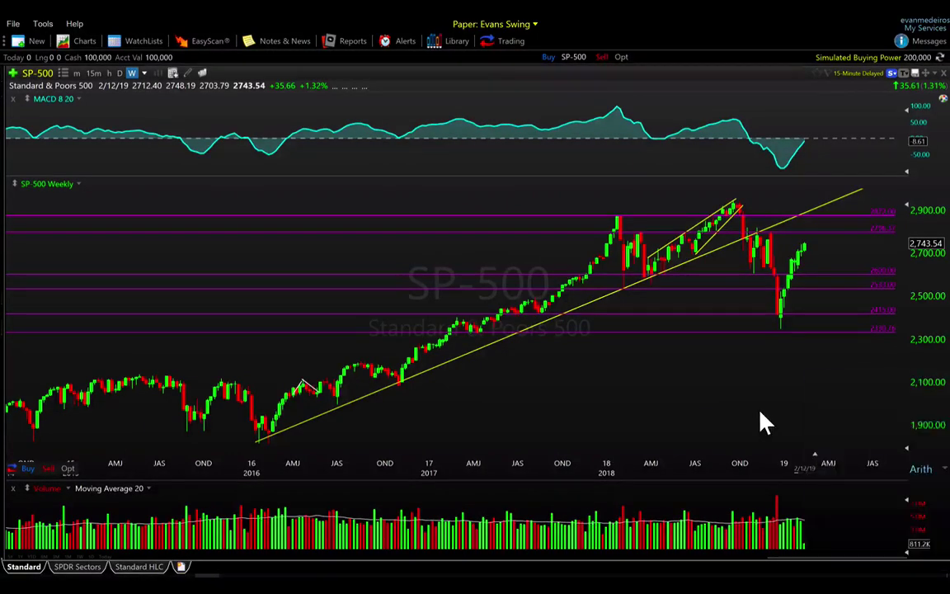
scroll(786, 420, up, 5)
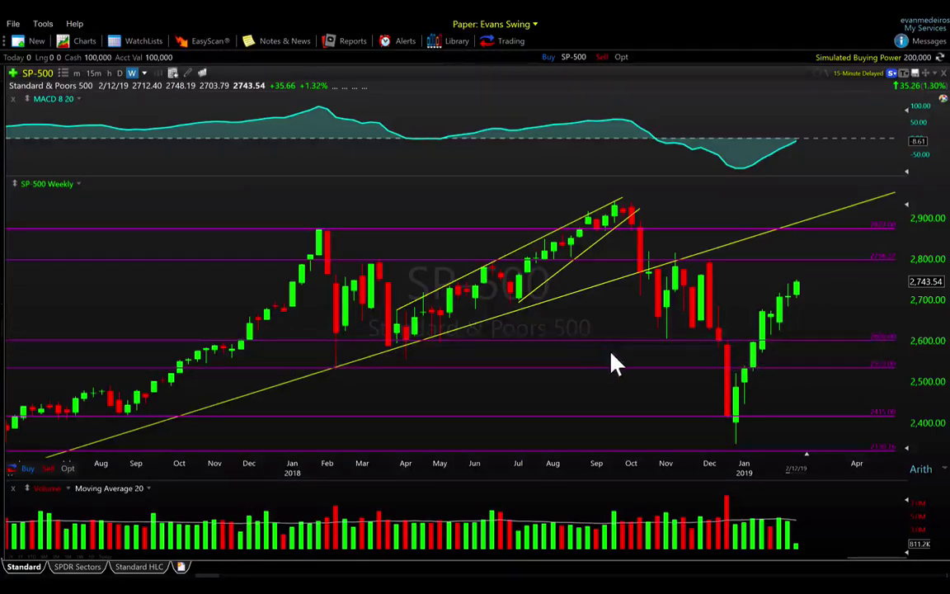
- Load the SPY chart on the daily timeframe with 'dSPY' and zoom in
text(d)
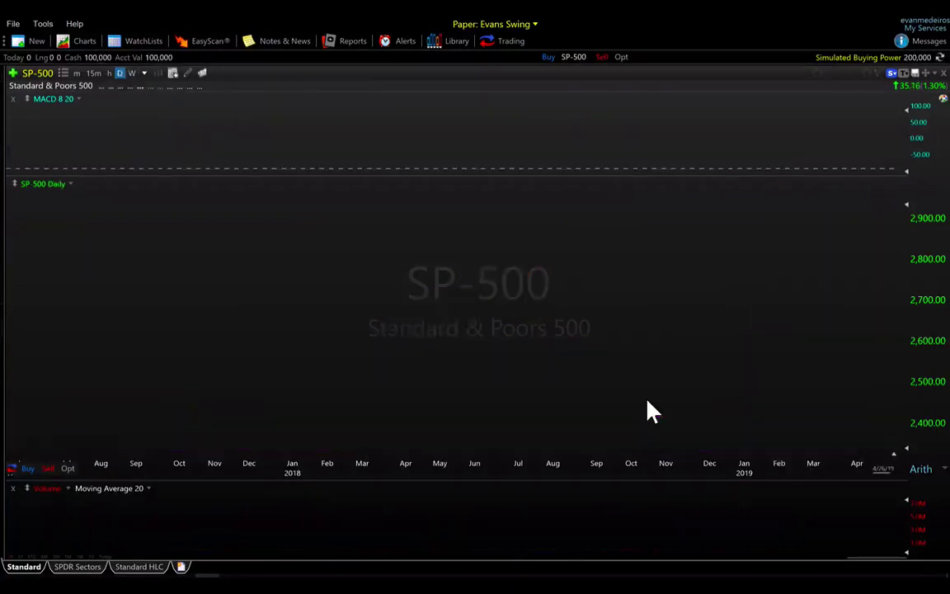
text(SPY)
key(Return)
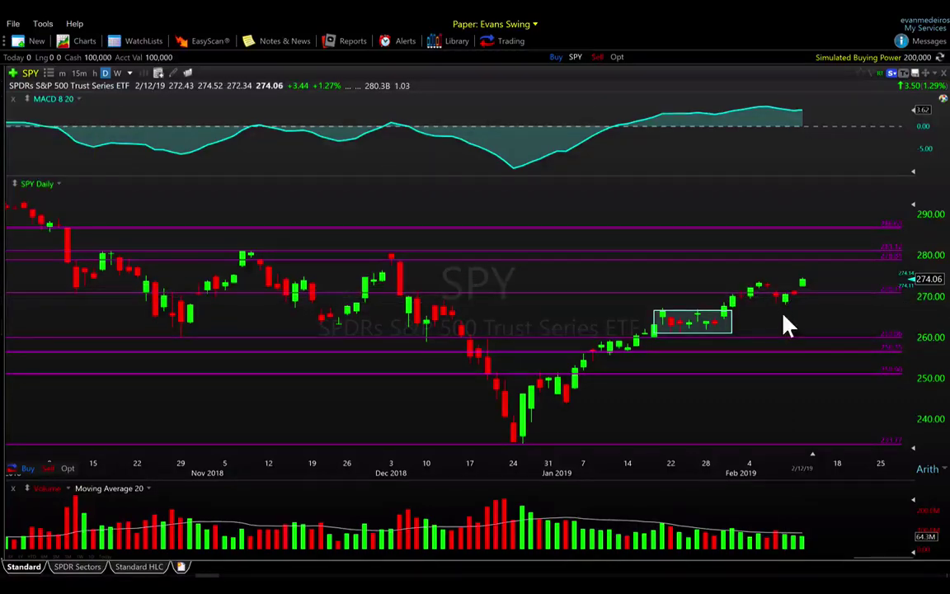
scroll(787, 324, up, 3)
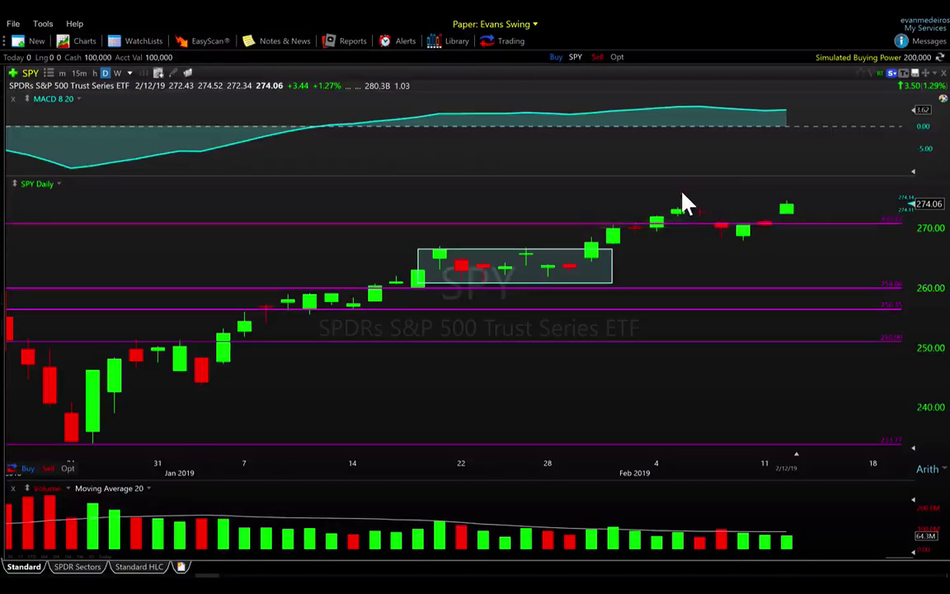
scroll(753, 266, down, 3)
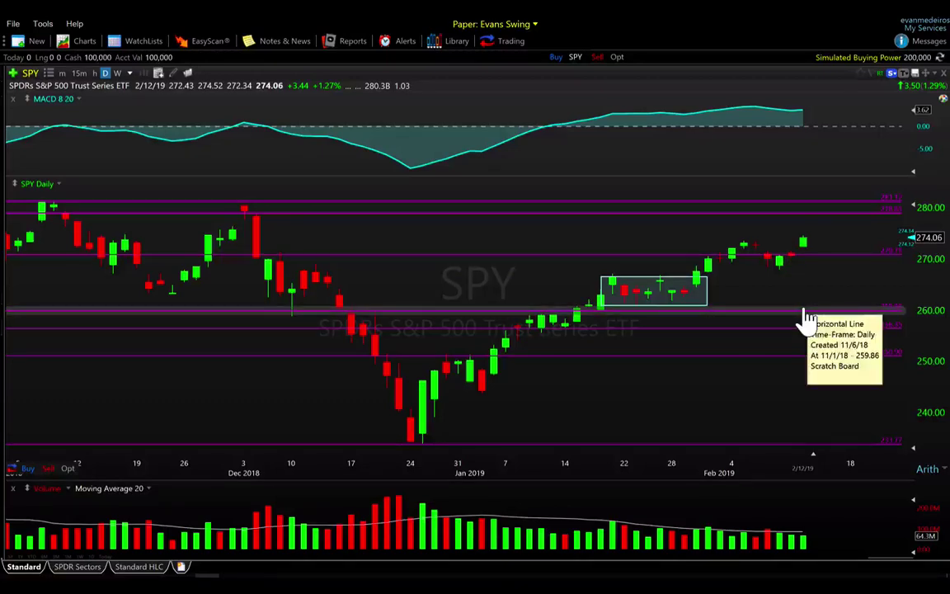
mouse_move(731, 277)
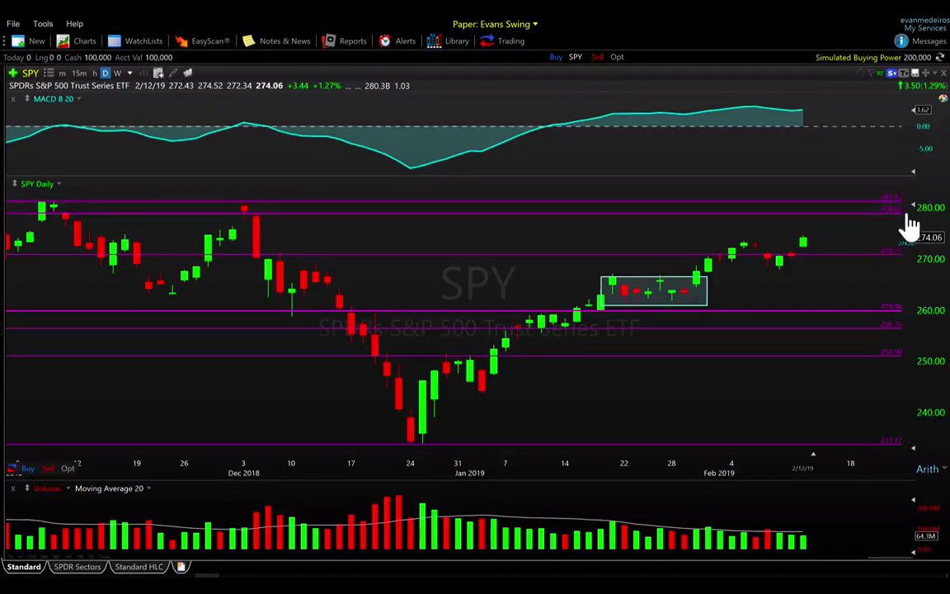
right_click(805, 410)
key(Escape)
scroll(810, 406, down, 3)
scroll(810, 404, up, 3)
mouse_move(803, 241)
mouse_move(792, 269)
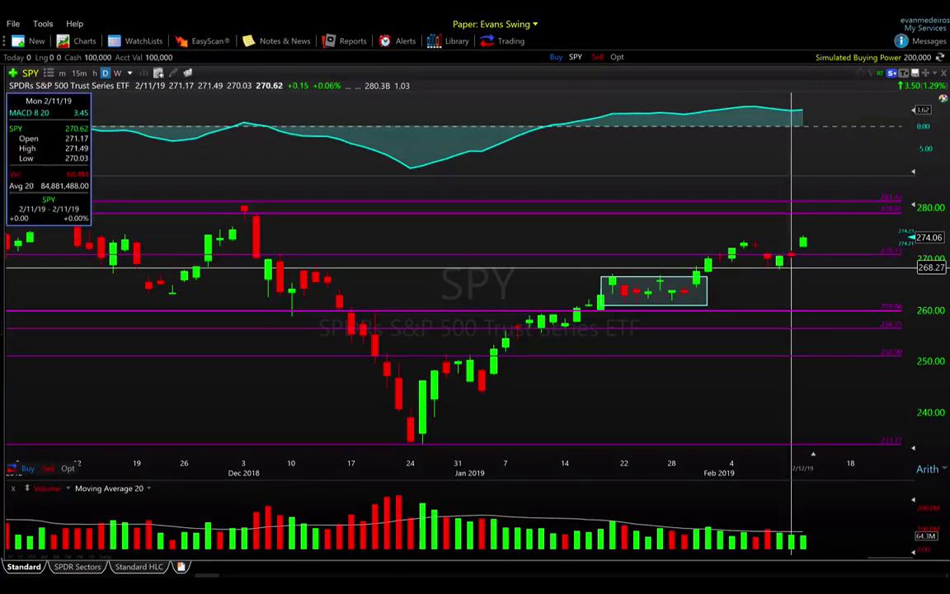
drag(792, 269, 780, 265)
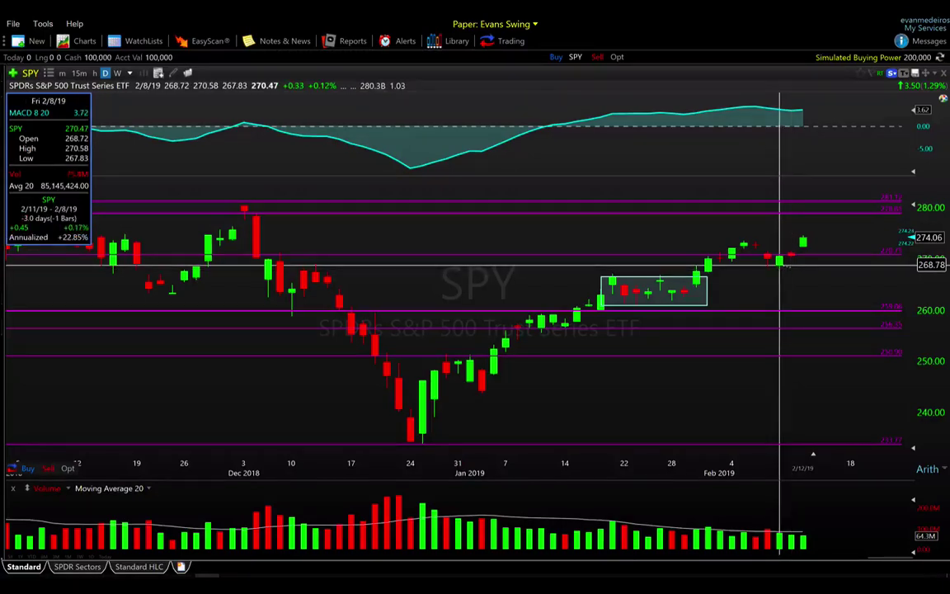
drag(780, 265, 784, 280)
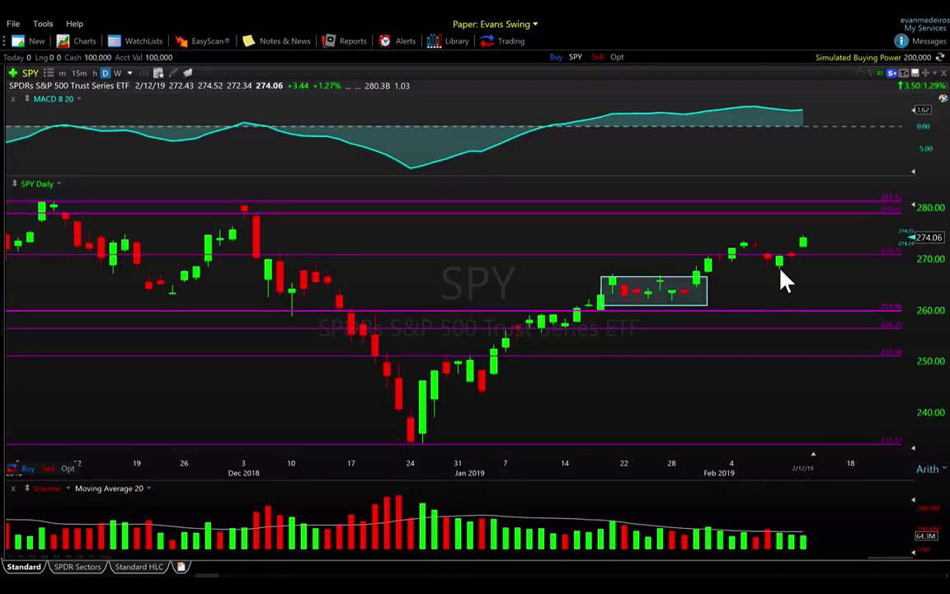
- Zoom SPY daily back to late October 2018 and measure the 2/12–2/13 change
right_click(830, 430)
click(735, 402)
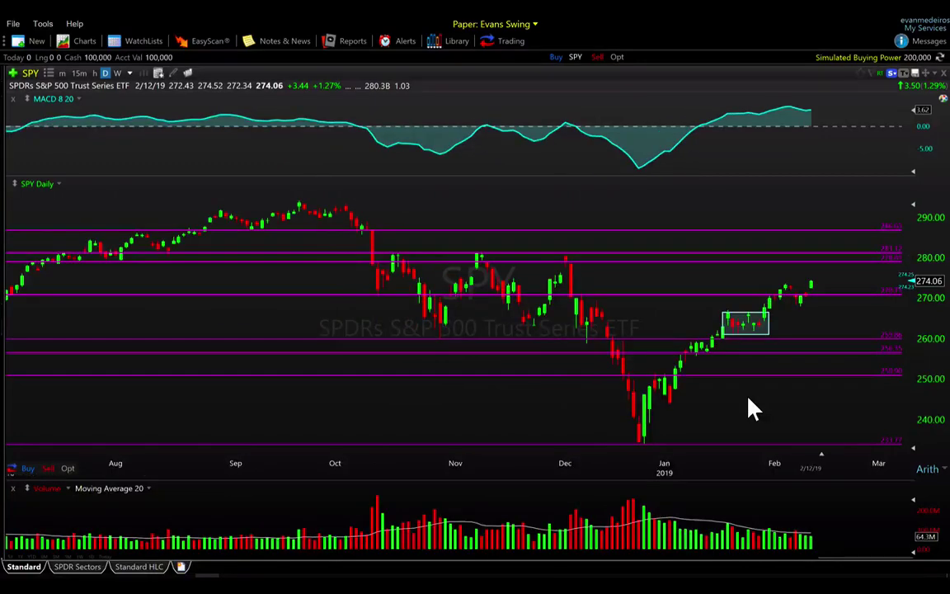
scroll(753, 409, up, 3)
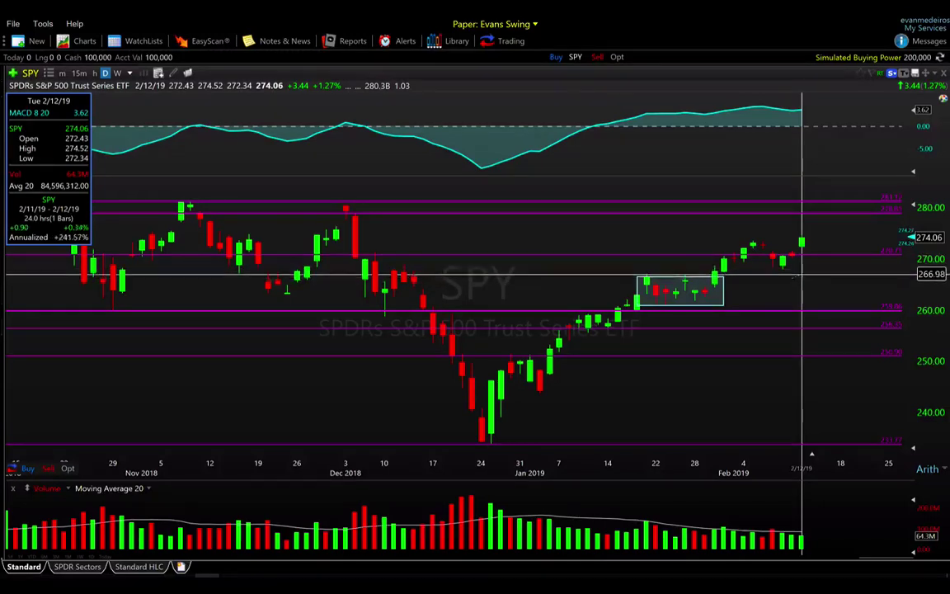
drag(802, 277, 833, 289)
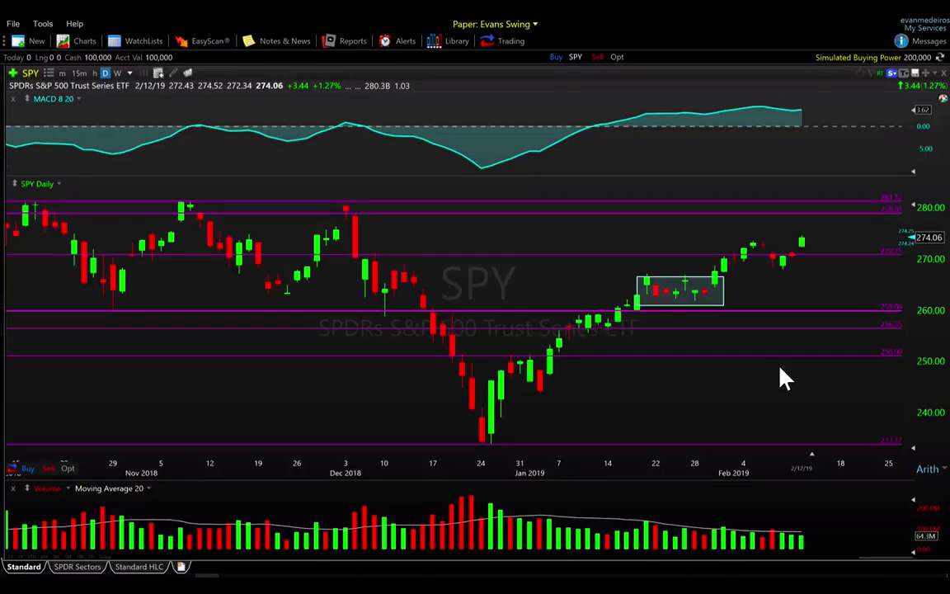
- Load the IWM daily chart and read the price data for the 12/3/18 and 2/5/19 bars
text(IWM)
key(Return)
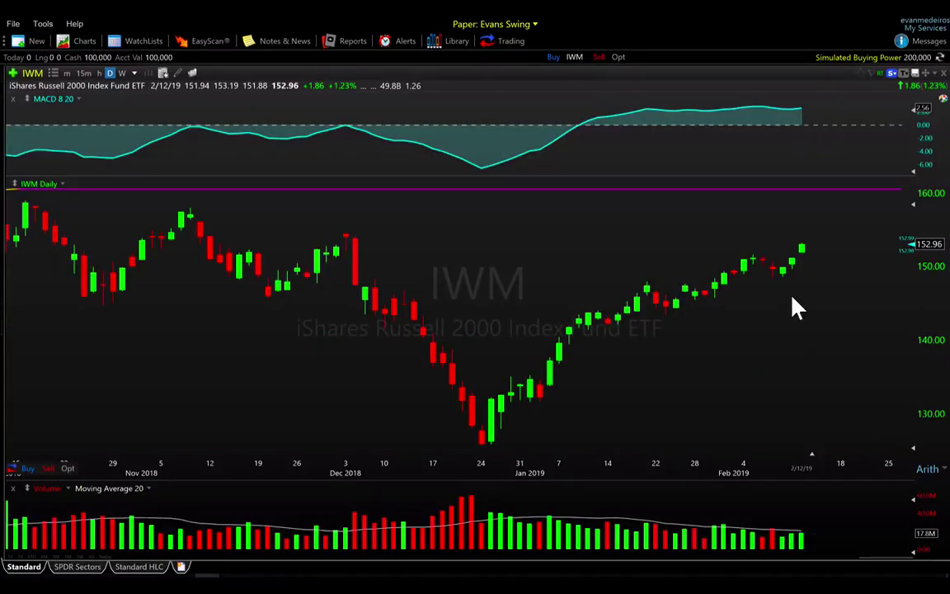
scroll(804, 311, down, 2)
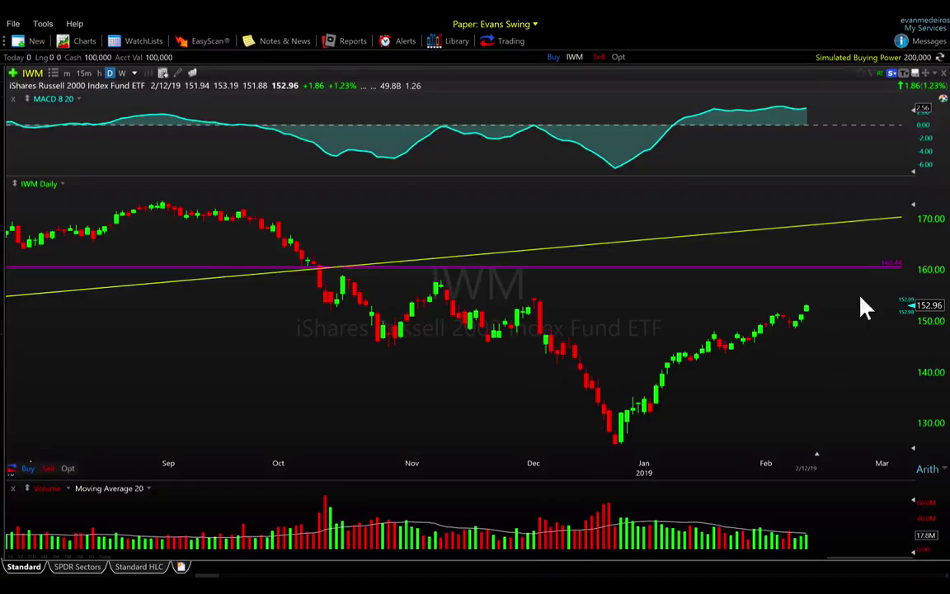
middle_click(535, 328)
middle_click(541, 318)
scroll(804, 326, up, 2)
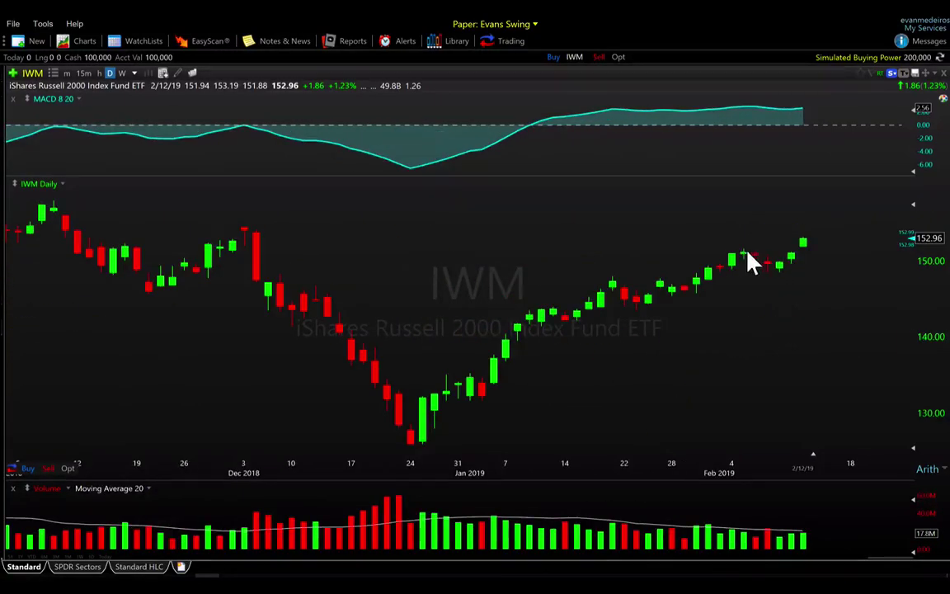
middle_click(743, 251)
middle_click(744, 252)
middle_click(745, 251)
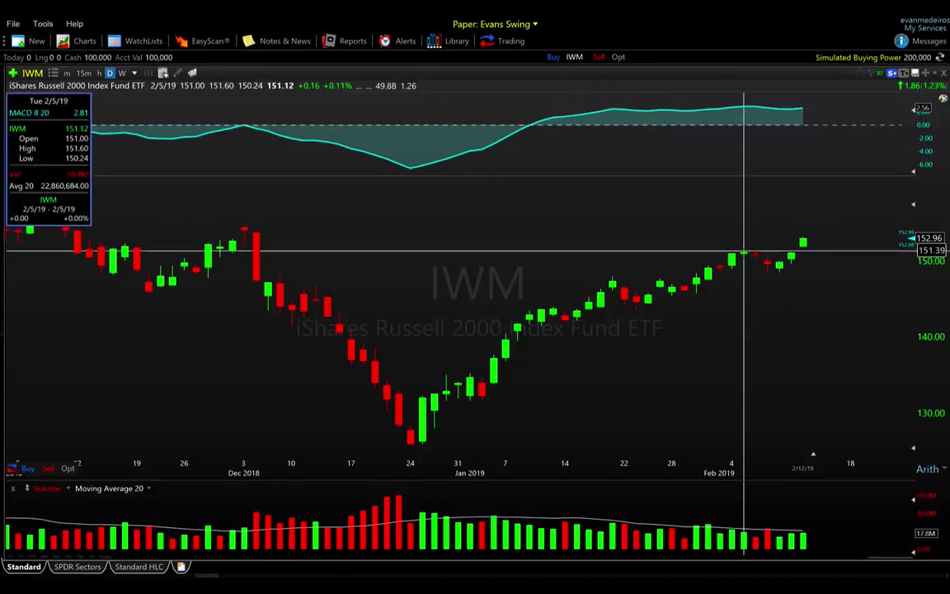
middle_click(747, 251)
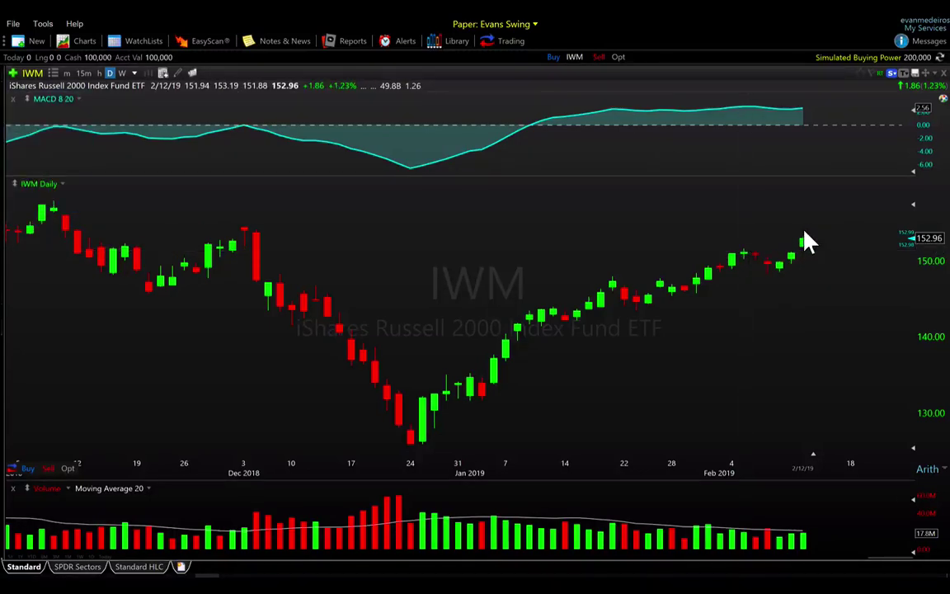
- Show IWM's saved yellow and magenta support and resistance lines
mouse_move(945, 113)
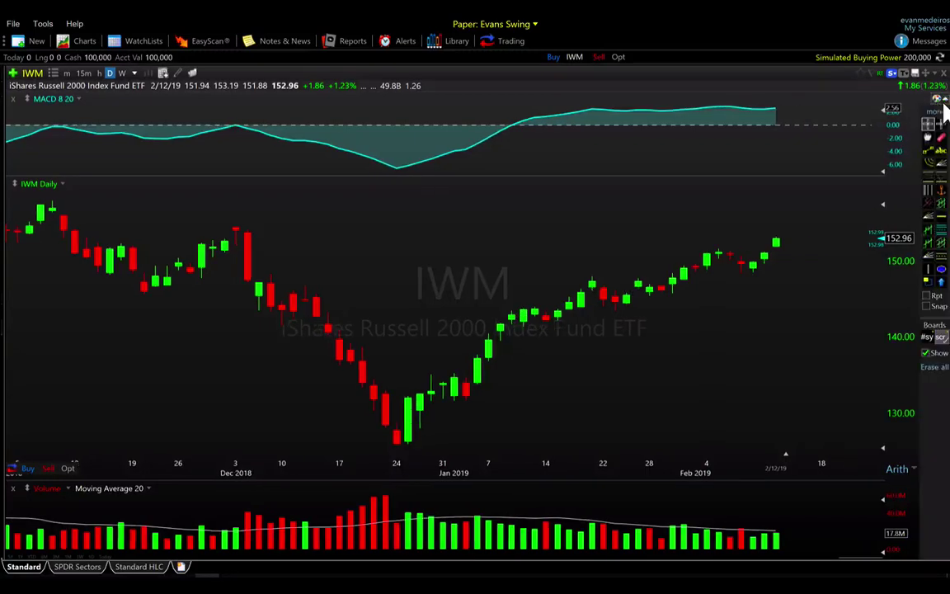
click(935, 339)
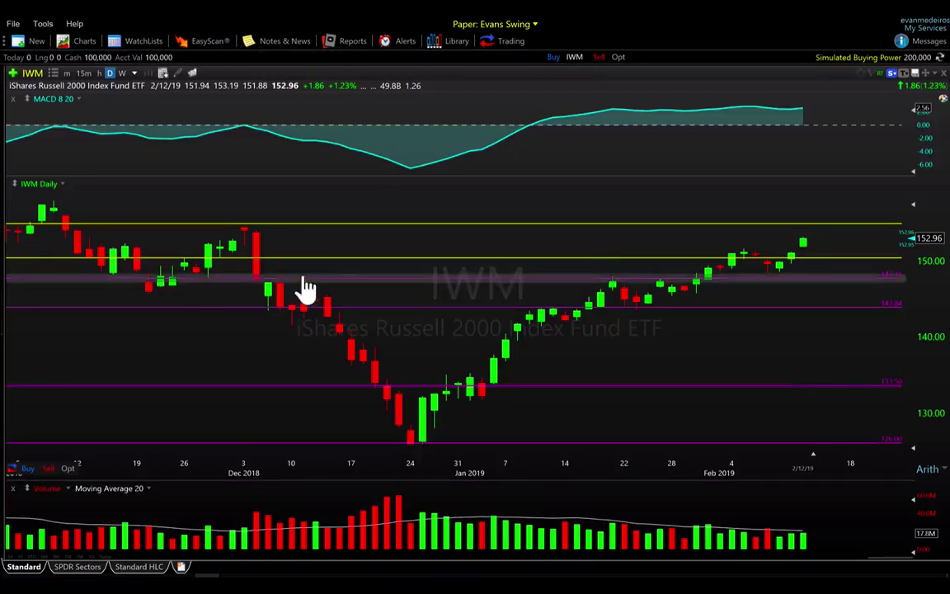
mouse_move(245, 228)
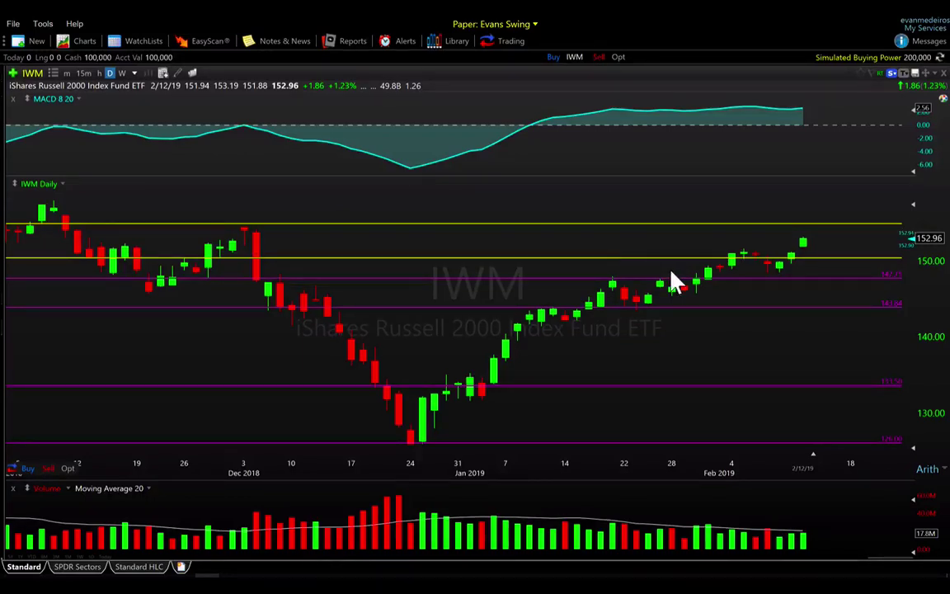
- Load QQQ, briefly switch to DIA, then return to the QQQ daily chart
mouse_move(747, 323)
text(QQQ)
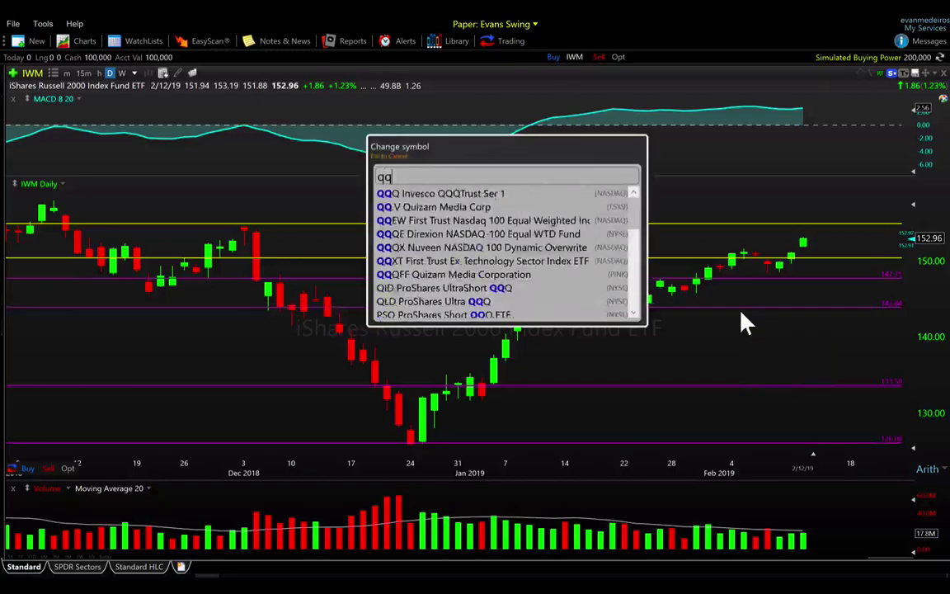
key(Return)
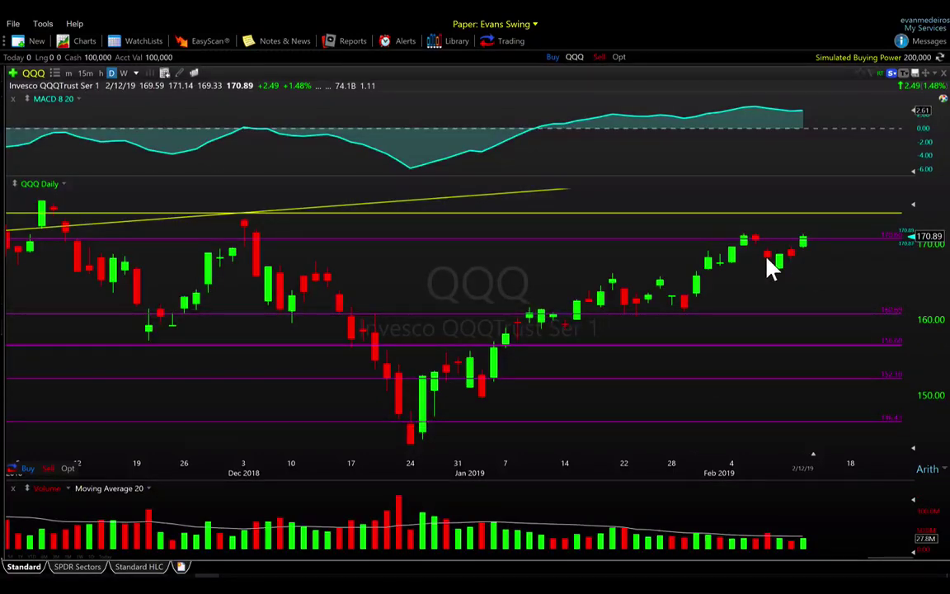
text(DIA)
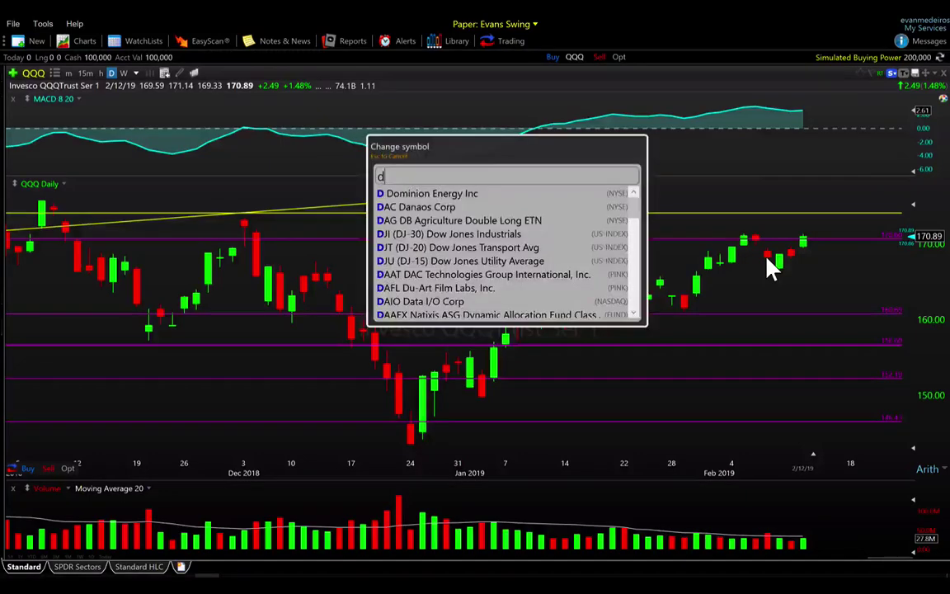
key(Return)
text(QQQ)
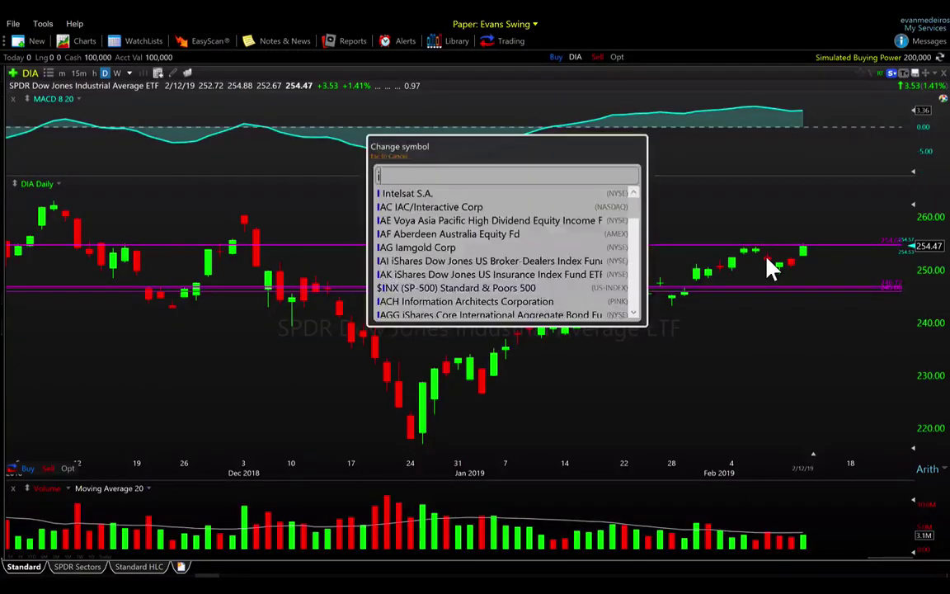
key(Return)
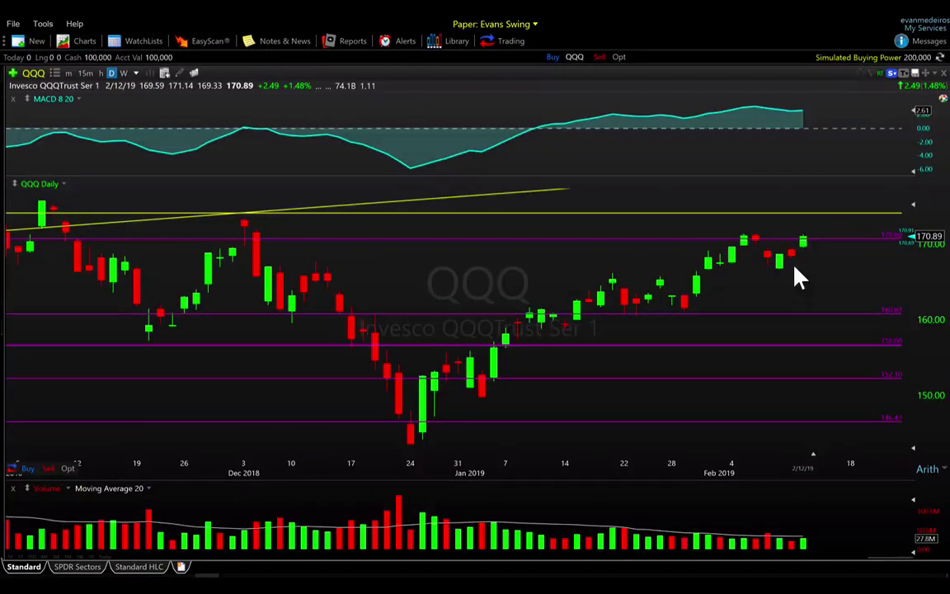
- Check the 2/6/19 bar's values and zoom QQQ out to span August through March
click(756, 238)
right_click(850, 283)
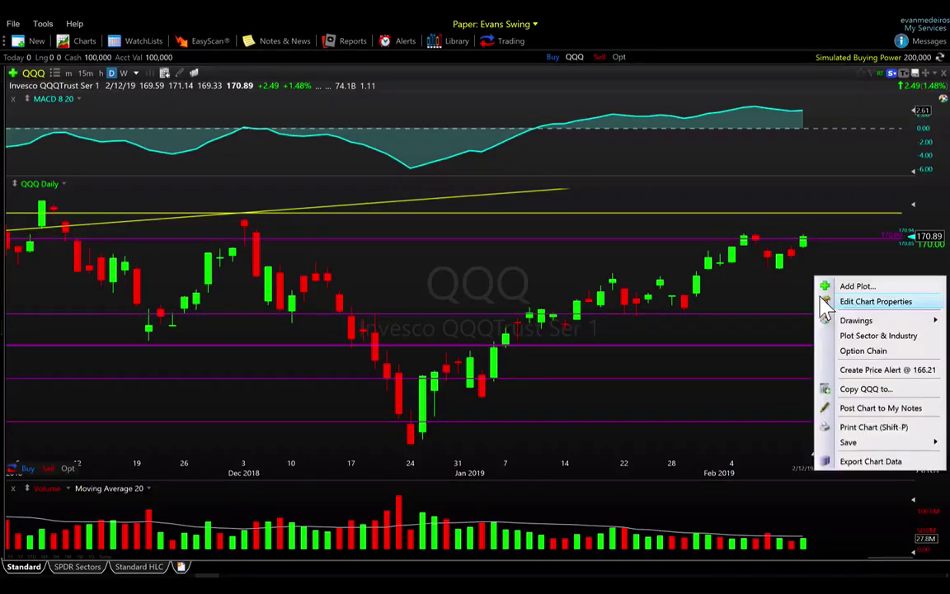
click(825, 313)
scroll(816, 318, down, 3)
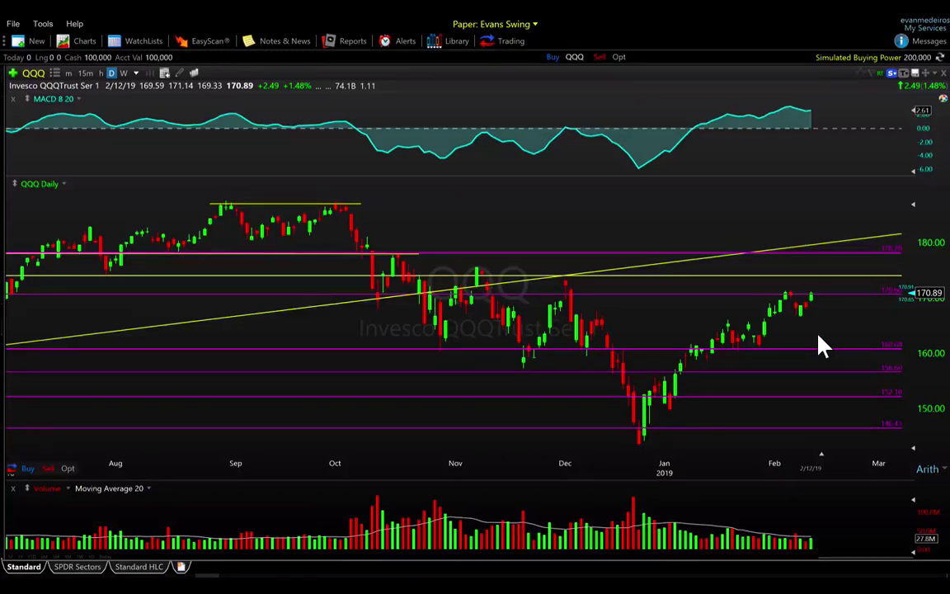
- Load the TLT daily chart and measure the rise from the December low to 122.31
text(TLT)
key(Return)
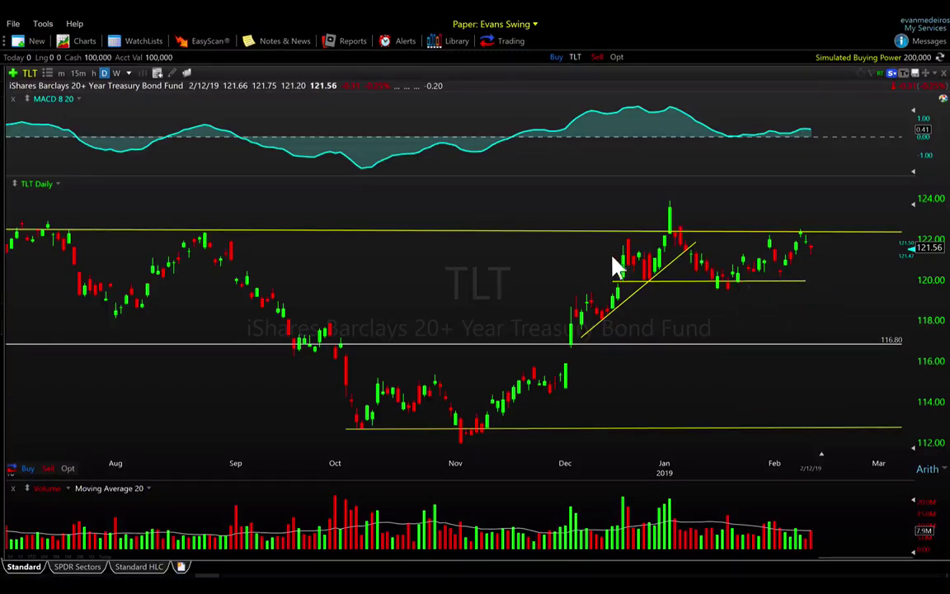
drag(828, 281, 864, 236)
- Load USO, zoom in, and move the cyan box up over the sideways range
text(USO)
key(Return)
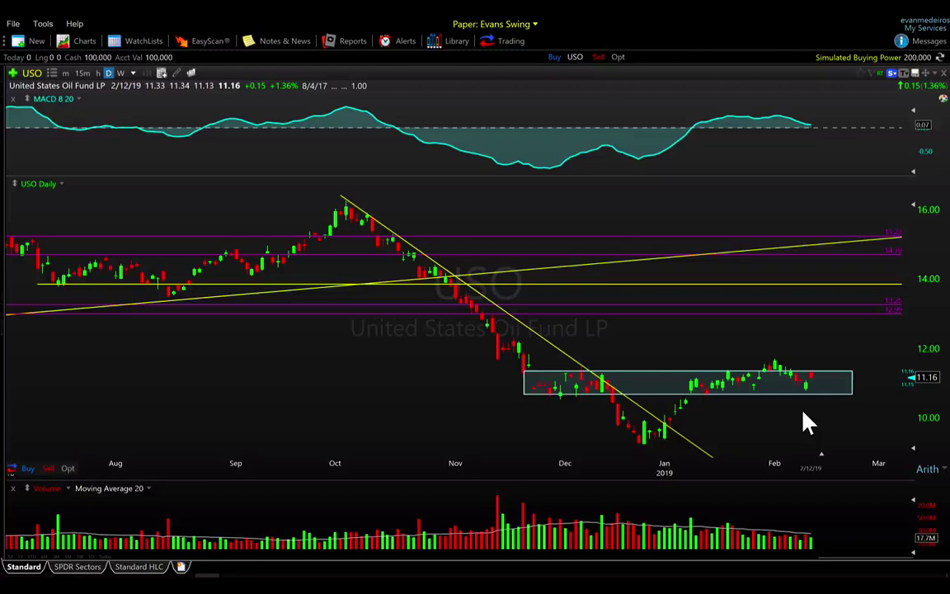
scroll(825, 416, up, 2)
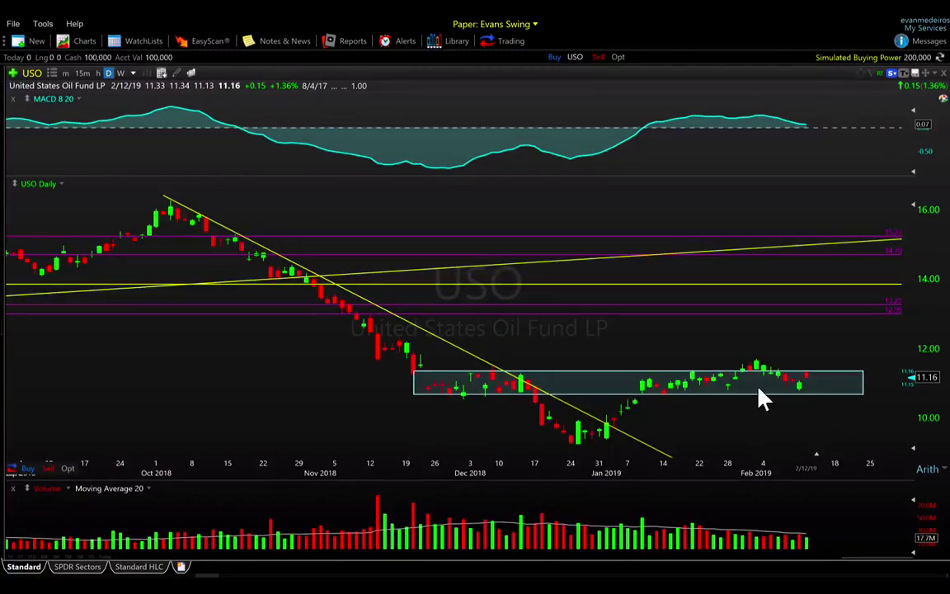
mouse_move(692, 388)
mouse_down()
mouse_move(689, 351)
mouse_move(693, 390)
mouse_up()
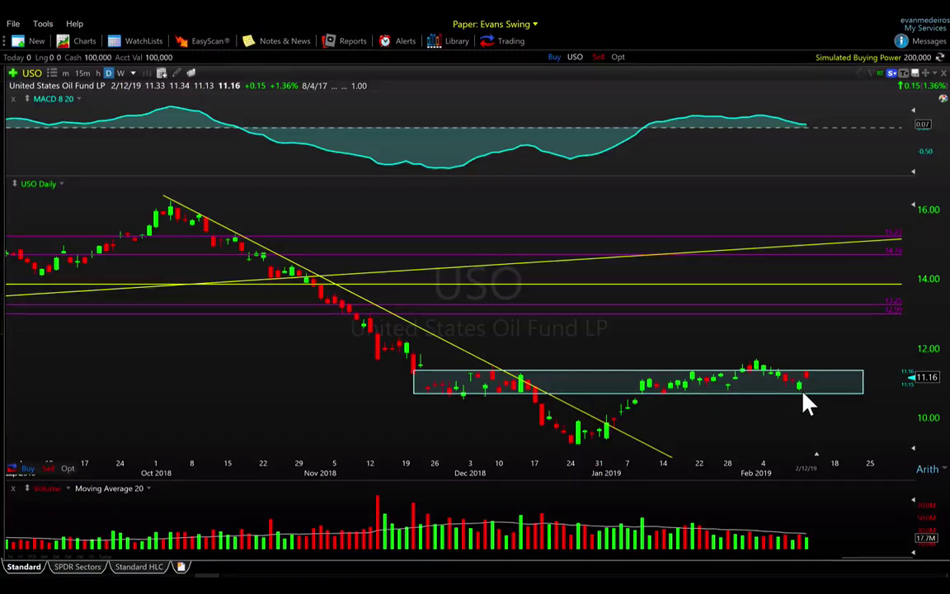
- Load UNG, slide the falling wedge's upper trendline to the recent highs, and measure past the last bar
text(UN)
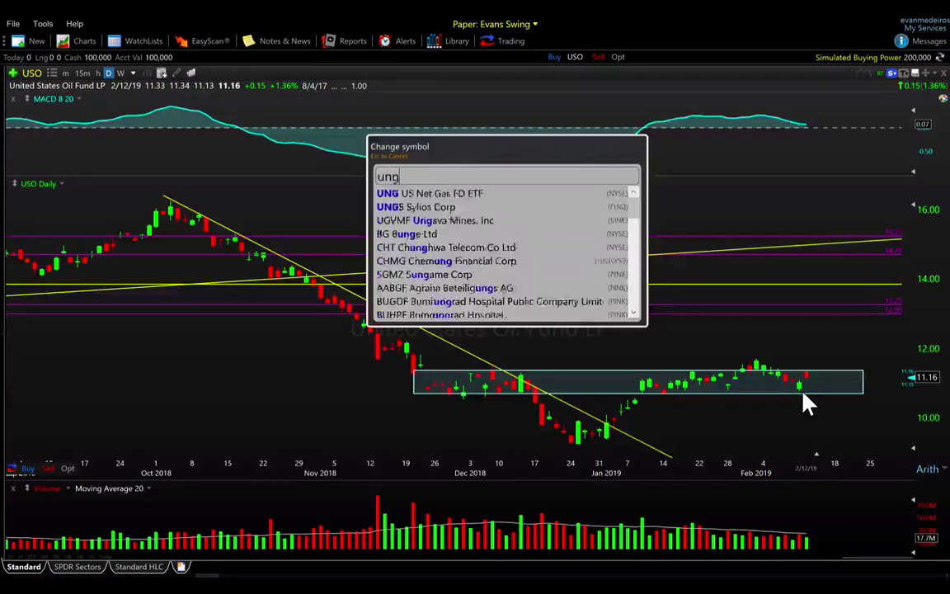
text(G)
key(Return)
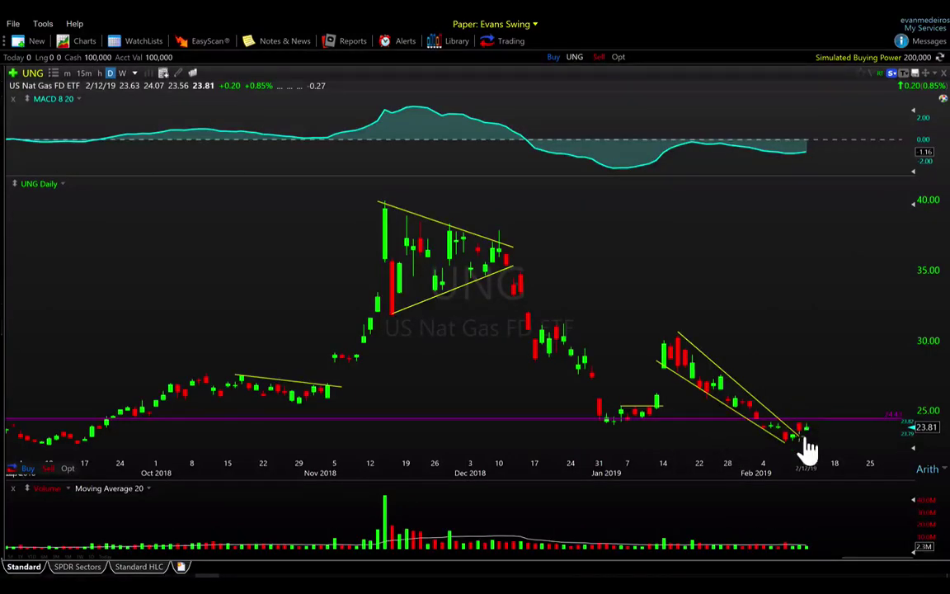
mouse_move(759, 403)
mouse_down()
mouse_move(725, 360)
mouse_move(754, 401)
mouse_move(773, 404)
mouse_up()
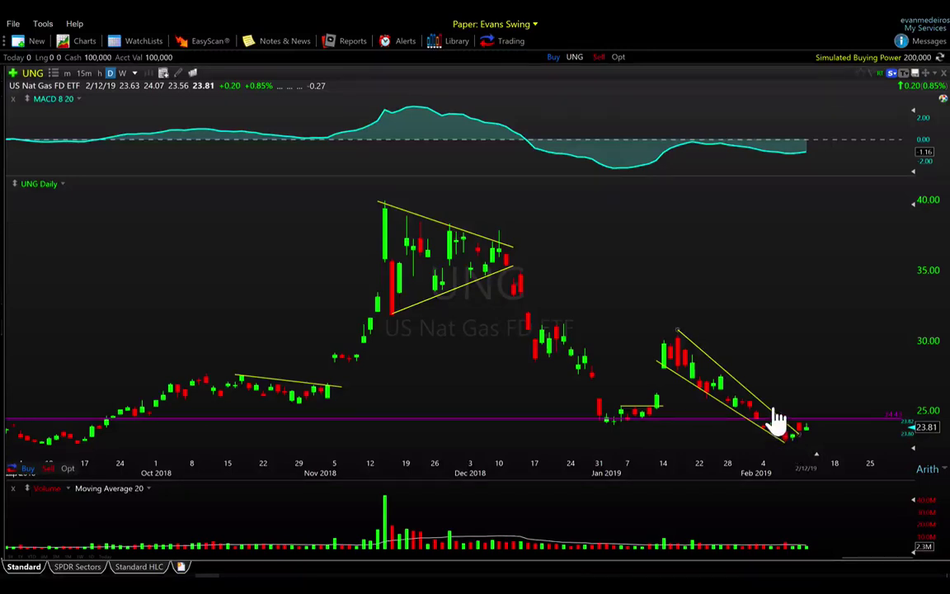
drag(774, 421, 802, 439)
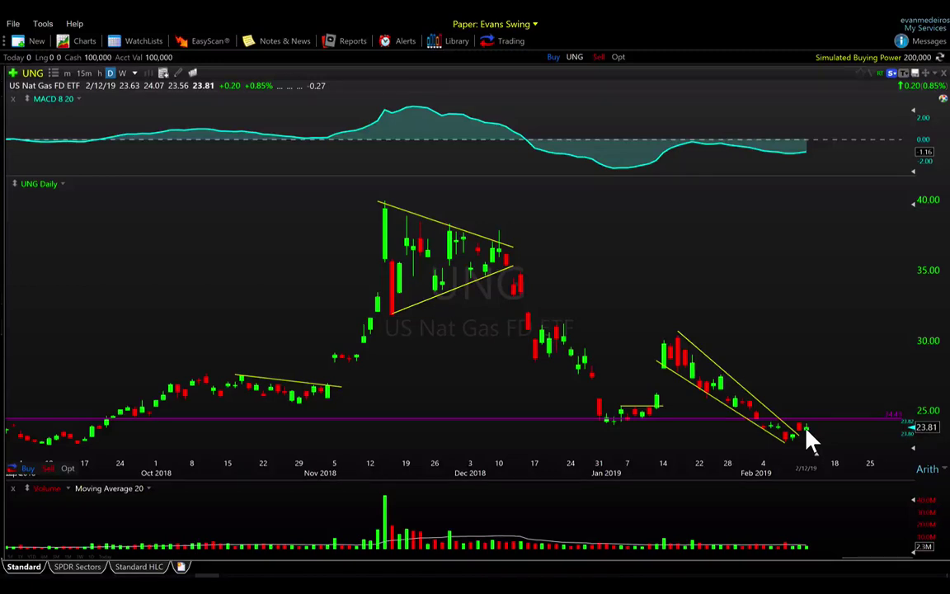
drag(808, 441, 836, 424)
- Load GLD and nudge its rising yellow trendline down-left, then slightly back up
text(gld)
key(Return)
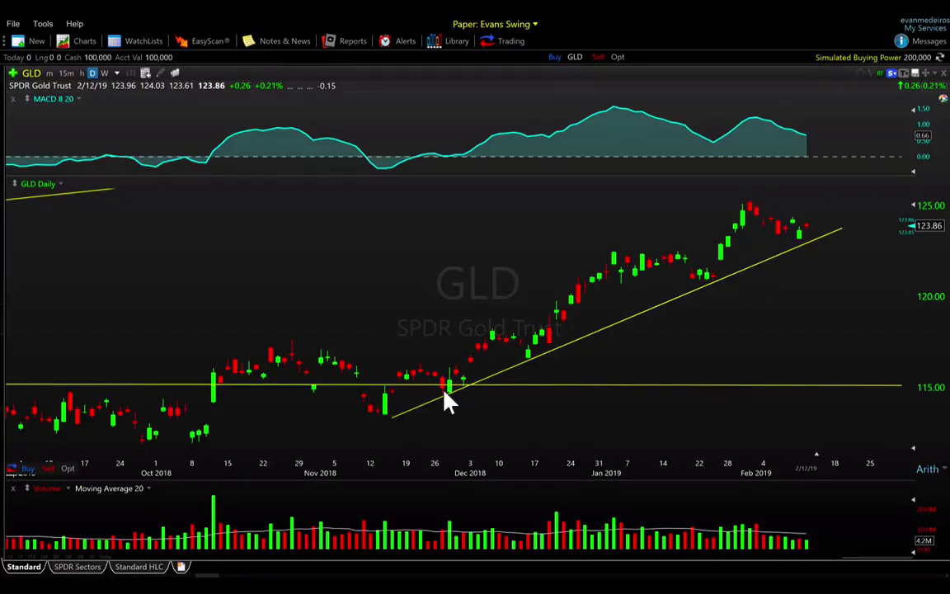
drag(439, 404, 441, 408)
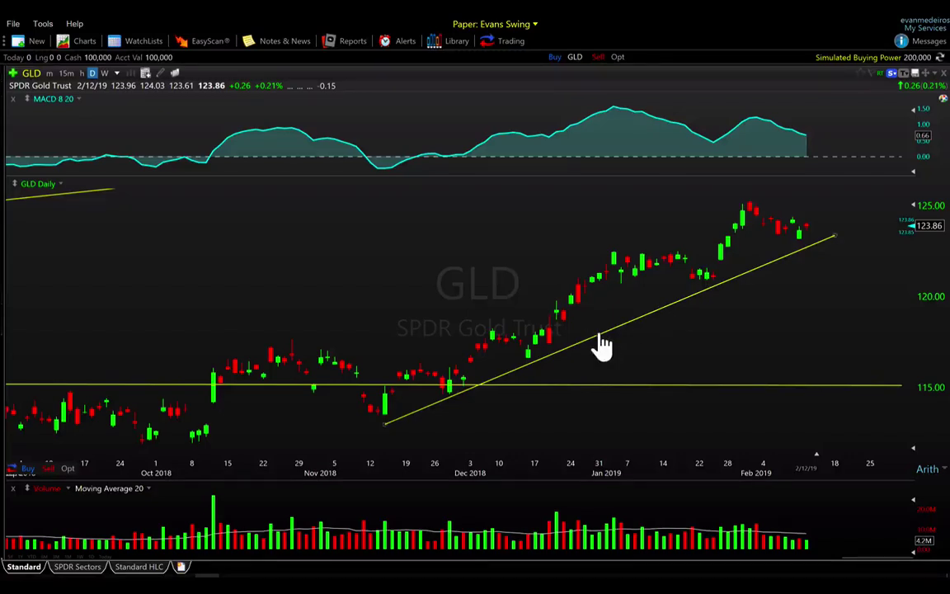
drag(705, 290, 705, 288)
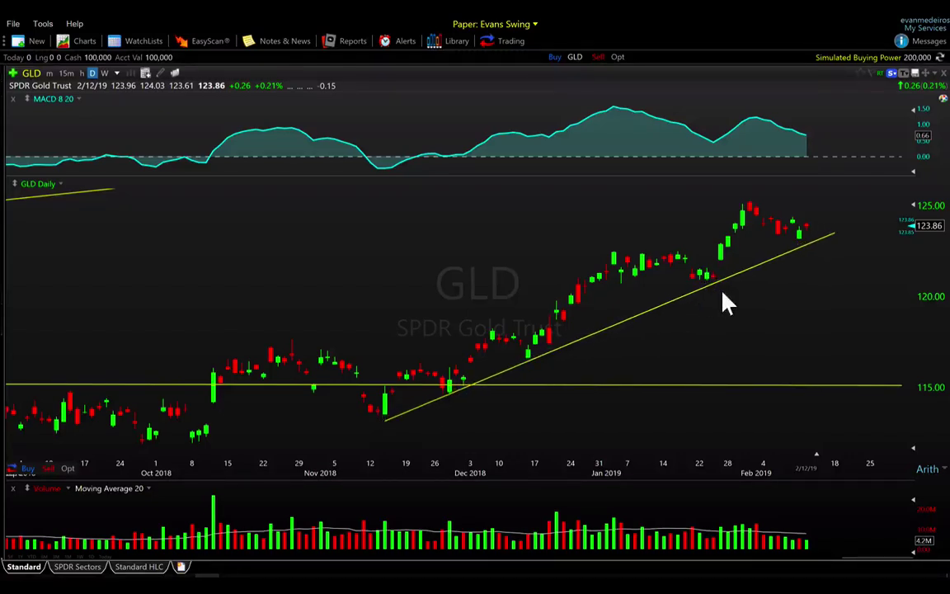
- Load SLV and draw a rising trendline under the late-December-to-February lows, refitting its right end
text(SLV)
key(Return)
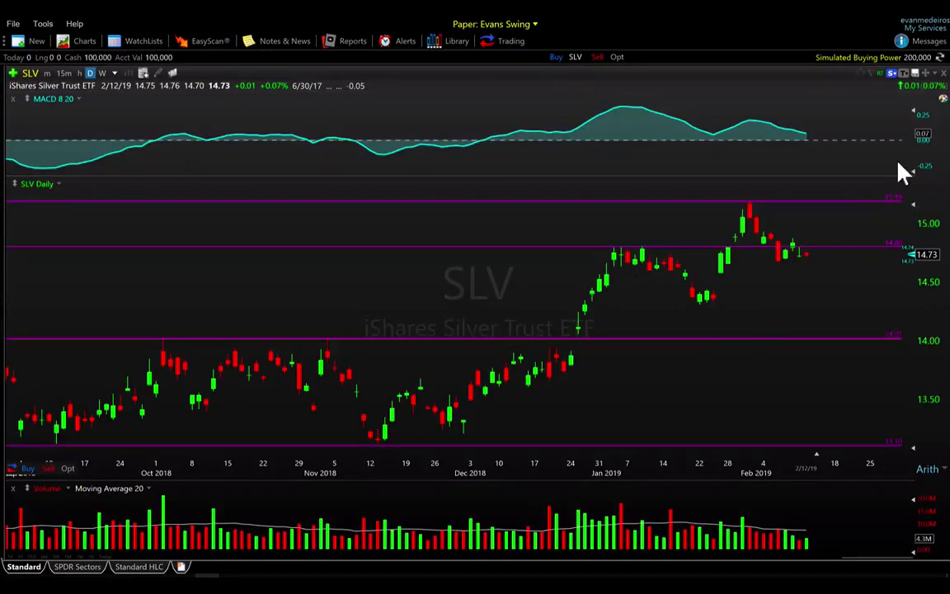
click(943, 99)
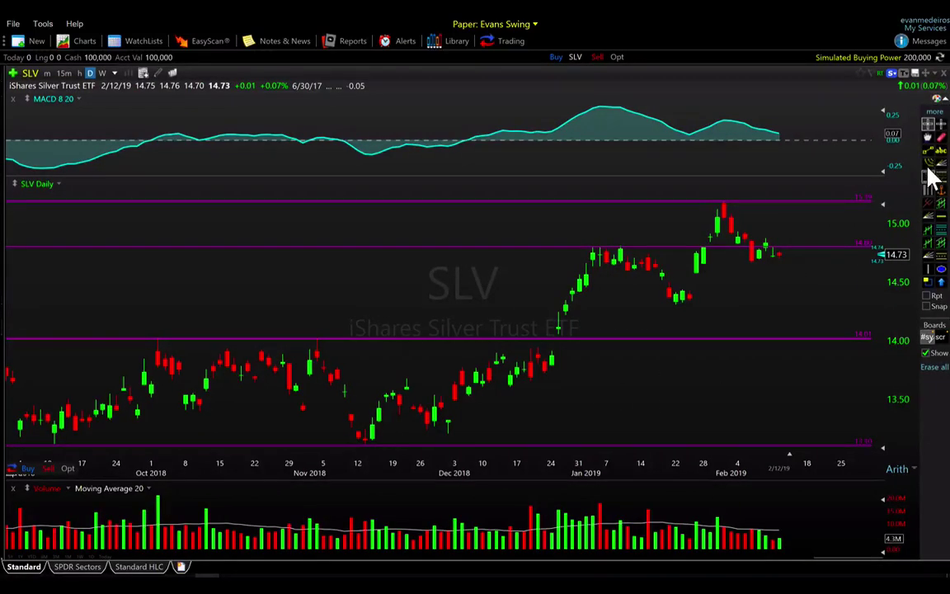
mouse_move(443, 430)
mouse_down()
mouse_move(775, 268)
mouse_move(757, 277)
mouse_move(769, 275)
mouse_up()
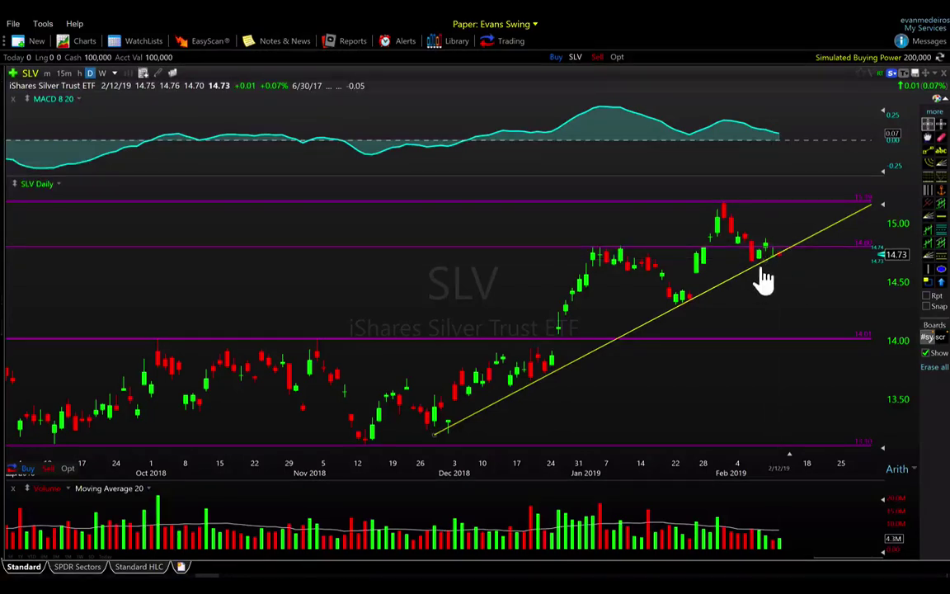
drag(775, 276, 780, 277)
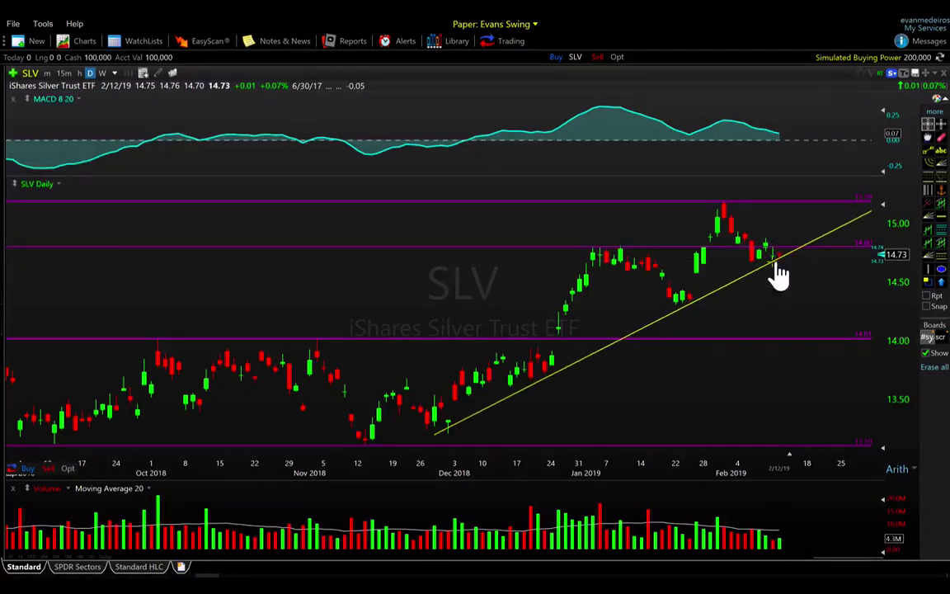